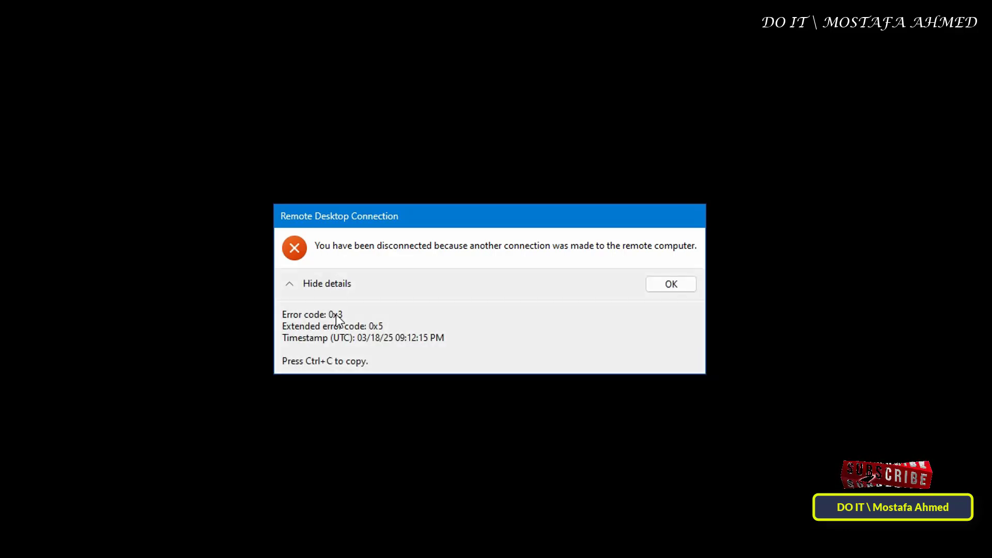
Reconnect to the server at 192.168.0.150 and run gpedit.msc to open the Local Group Policy Editor.
click(658, 284)
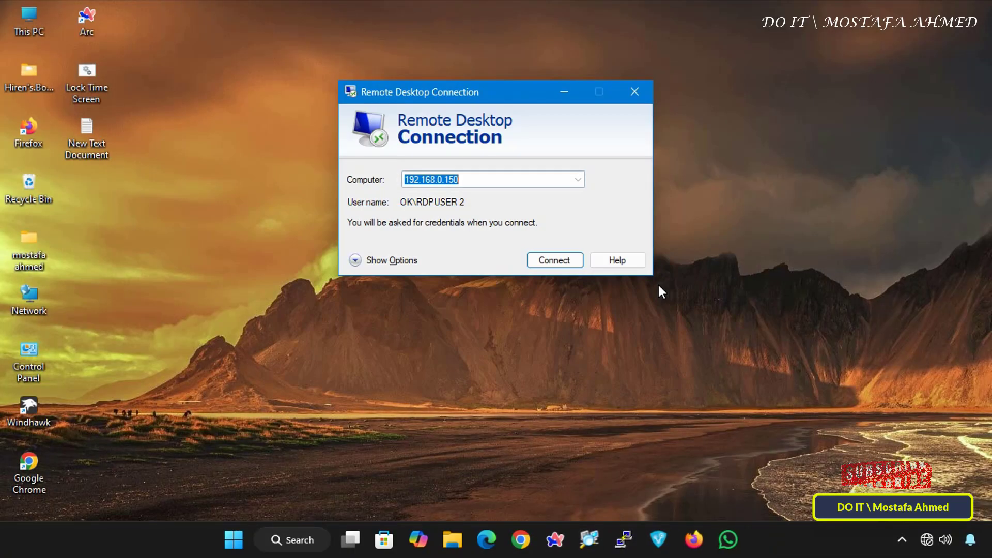
key(Return)
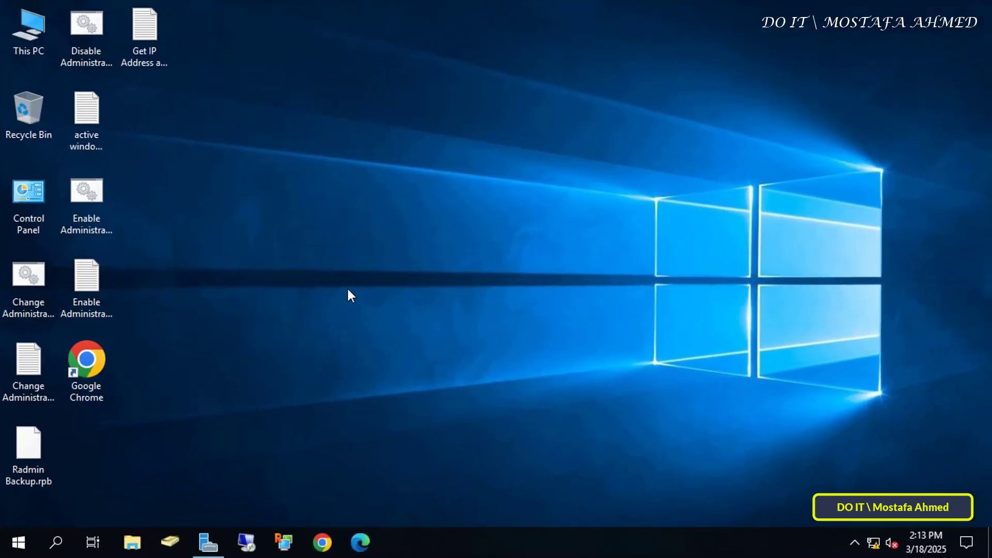
key(super+r)
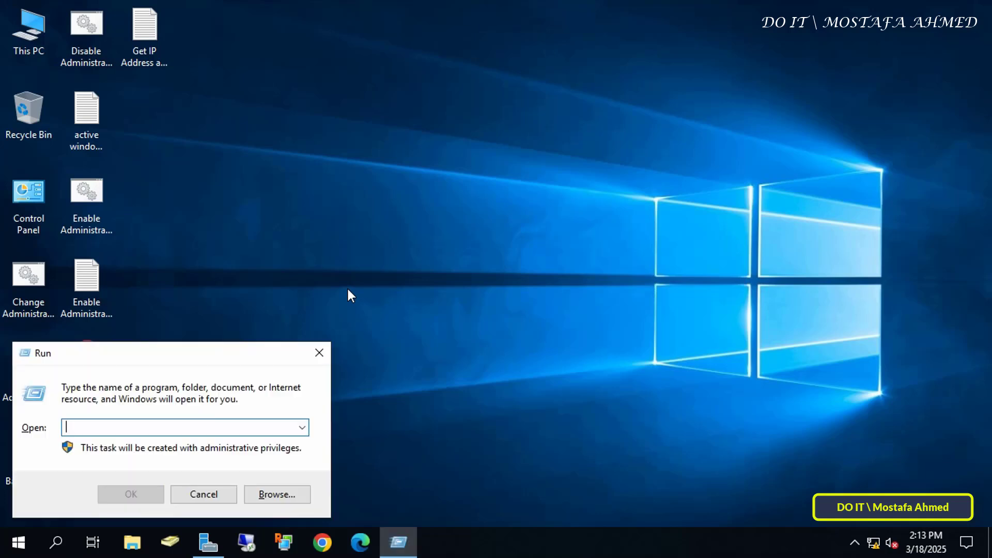
text(gp)
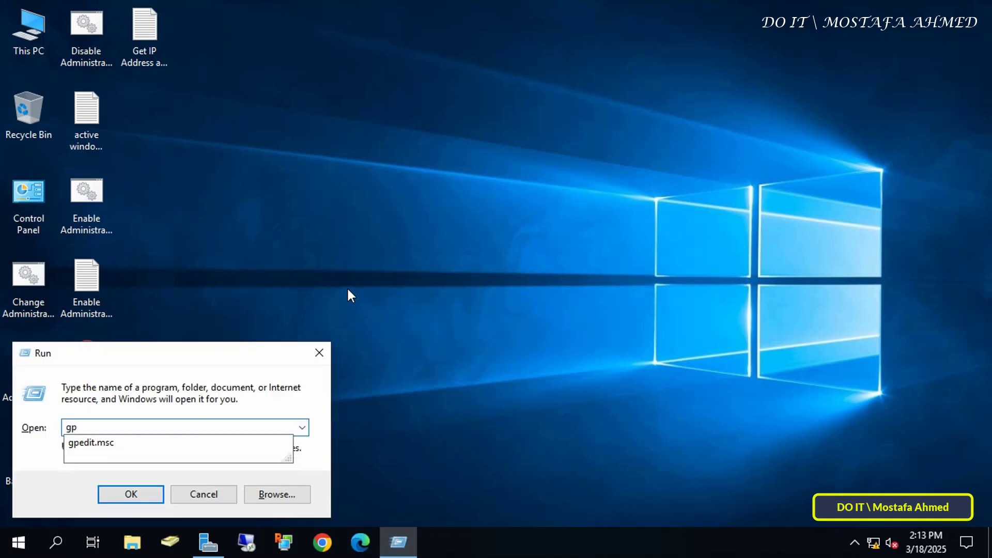
text(edit.msc)
key(Return)
Maximize the editor and expand Computer Configuration > Administrative Templates > Windows Components.
click(654, 124)
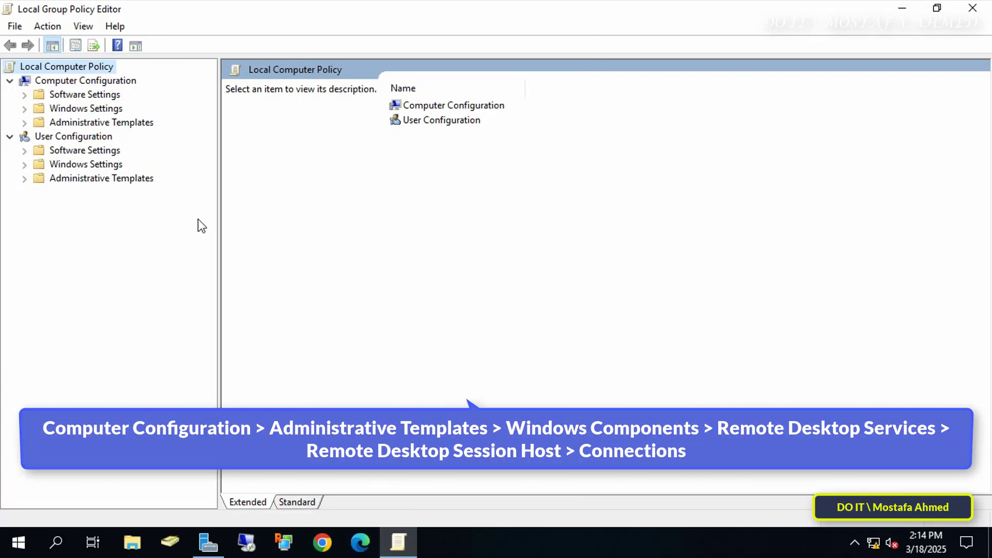
click(103, 81)
click(78, 122)
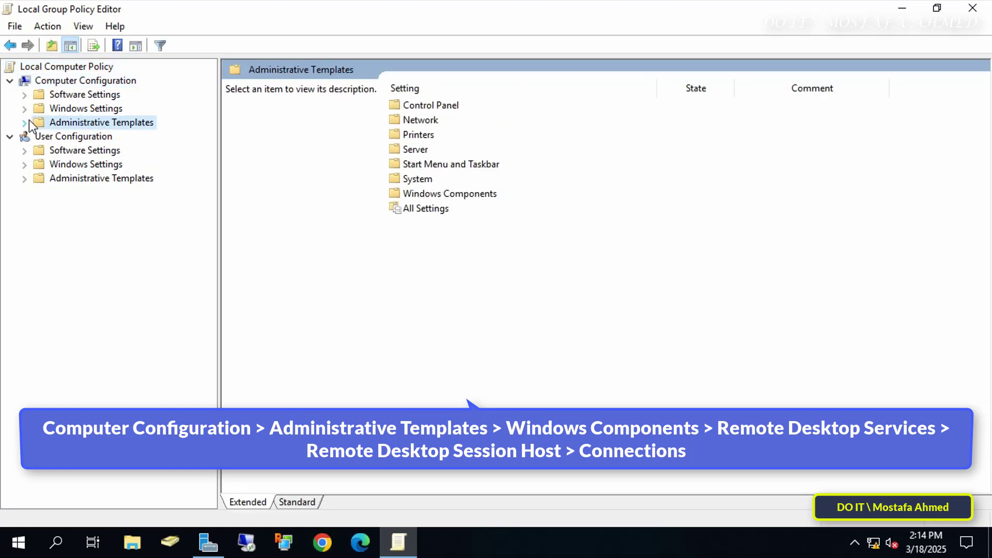
click(24, 122)
click(100, 220)
click(39, 220)
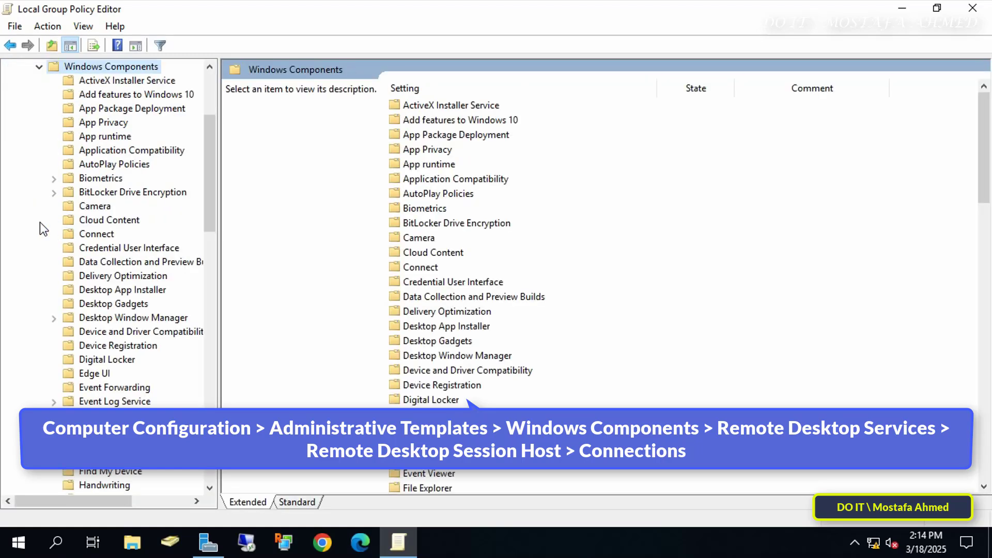
Expand Remote Desktop Services > Remote Desktop Session Host and select its Connections folder.
scroll(150, 207, down, 9)
scroll(150, 162, down, 5)
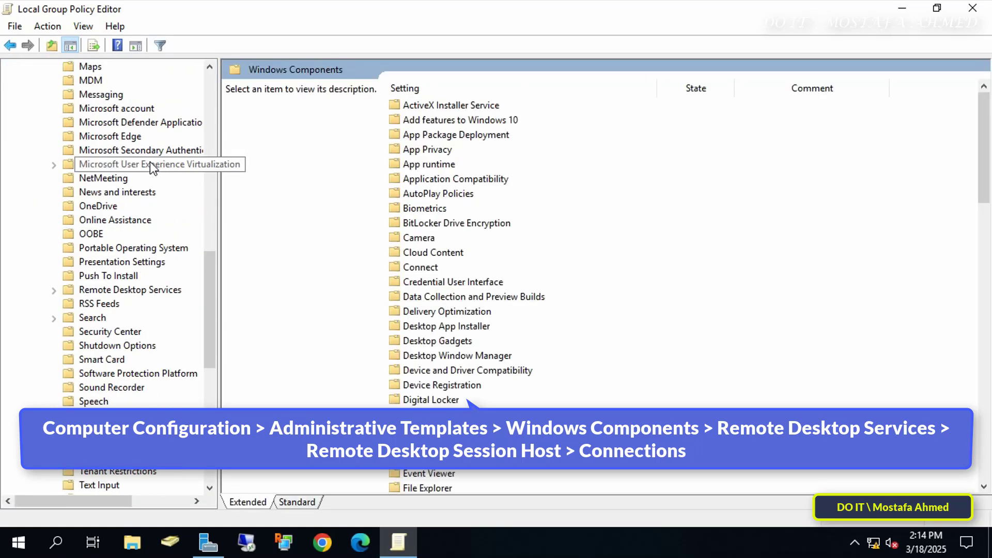
click(131, 206)
click(54, 206)
drag(220, 239, 298, 300)
click(207, 249)
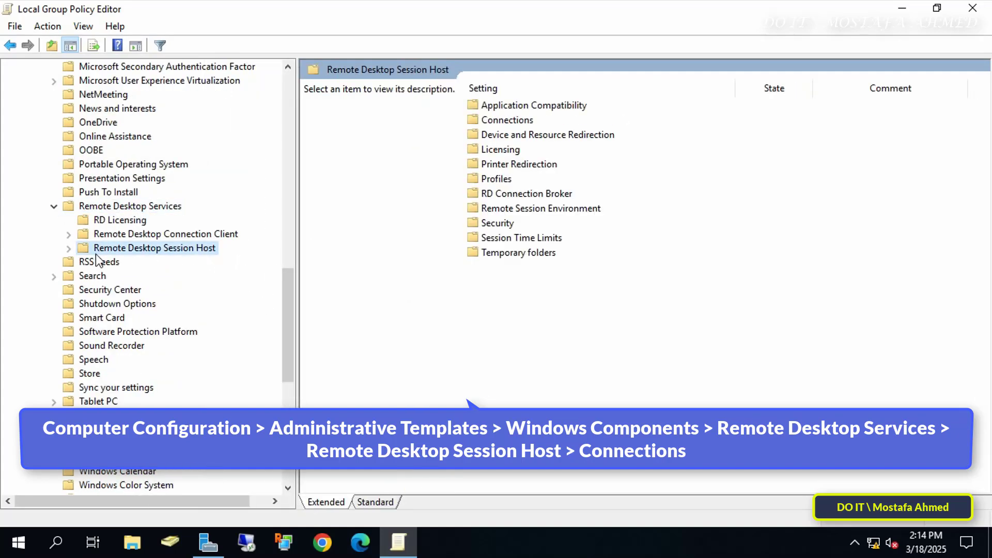
click(69, 249)
click(132, 278)
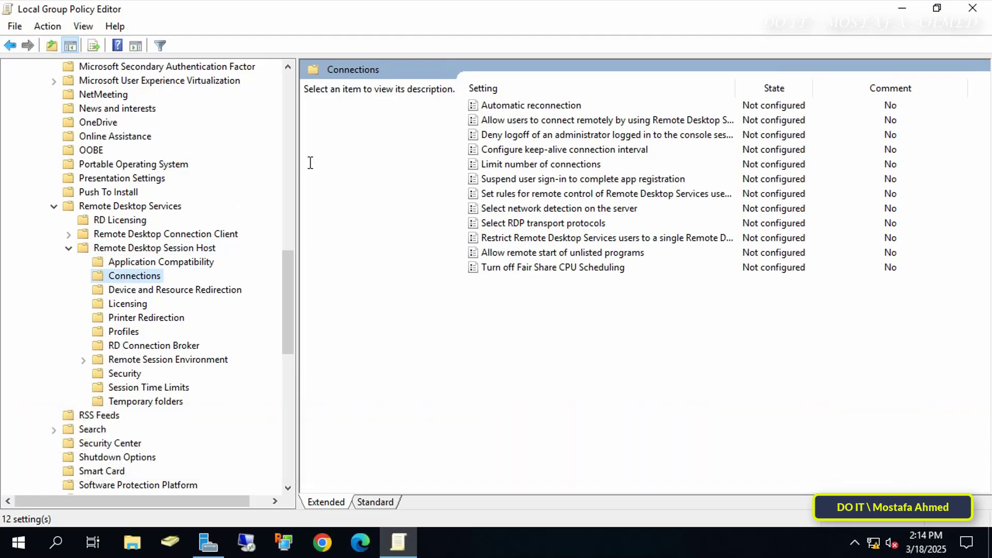
Set 'Restrict Remote Desktop Services users to a single Remote Desktop Services session' to Disabled and apply it.
double_click(735, 86)
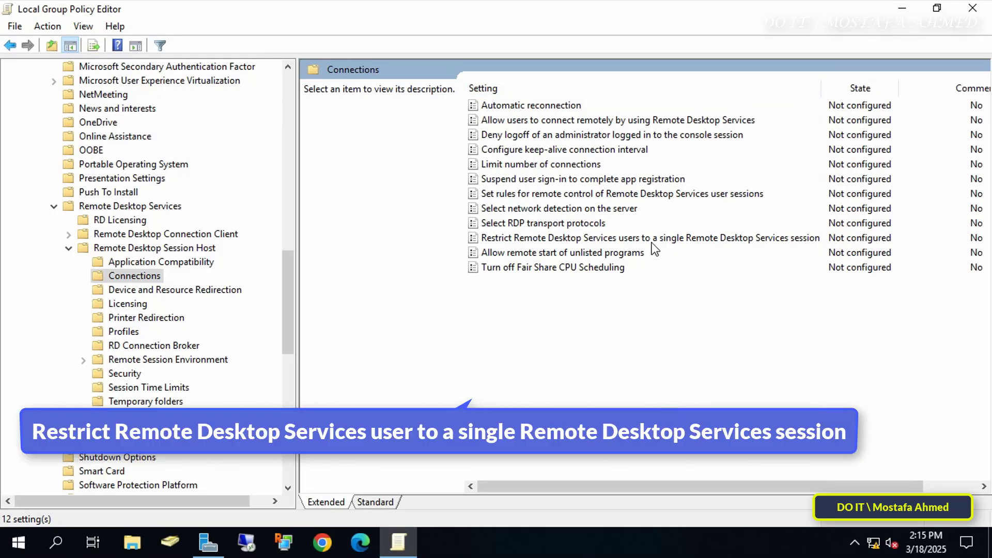
click(672, 239)
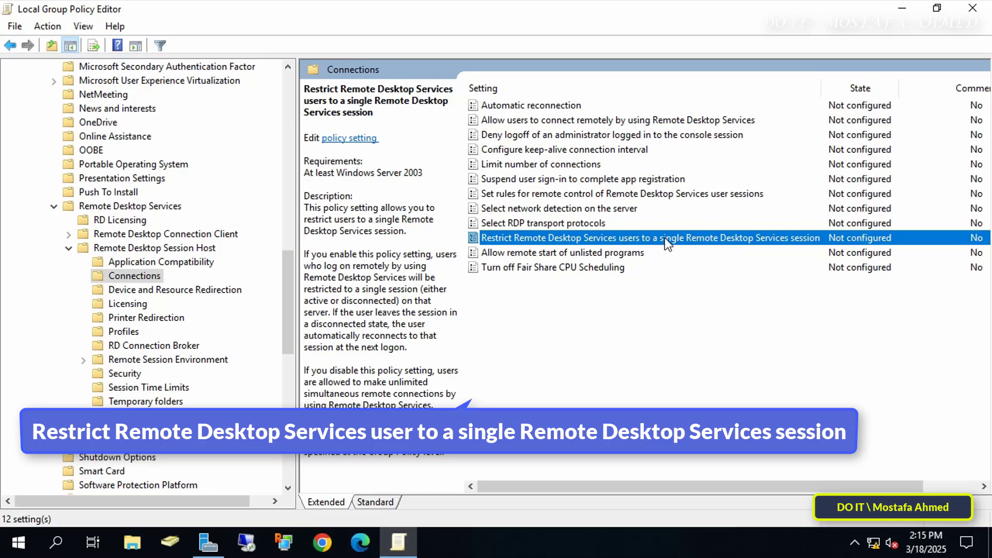
key(Return)
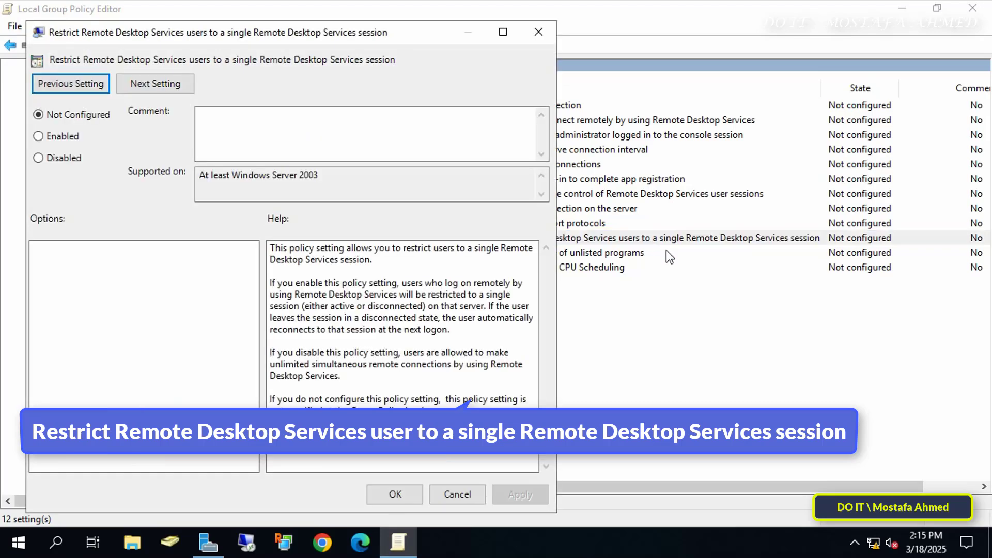
drag(418, 40, 634, 27)
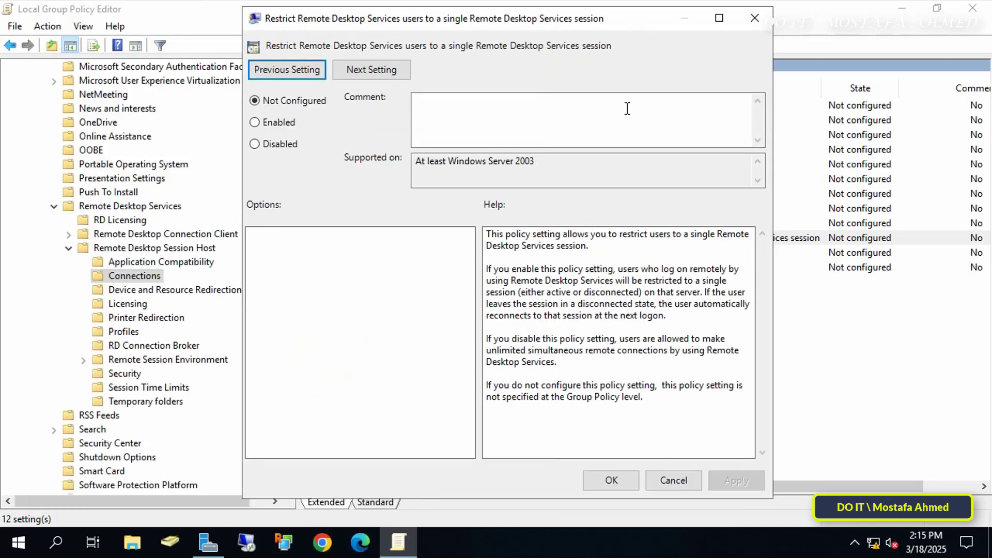
click(277, 144)
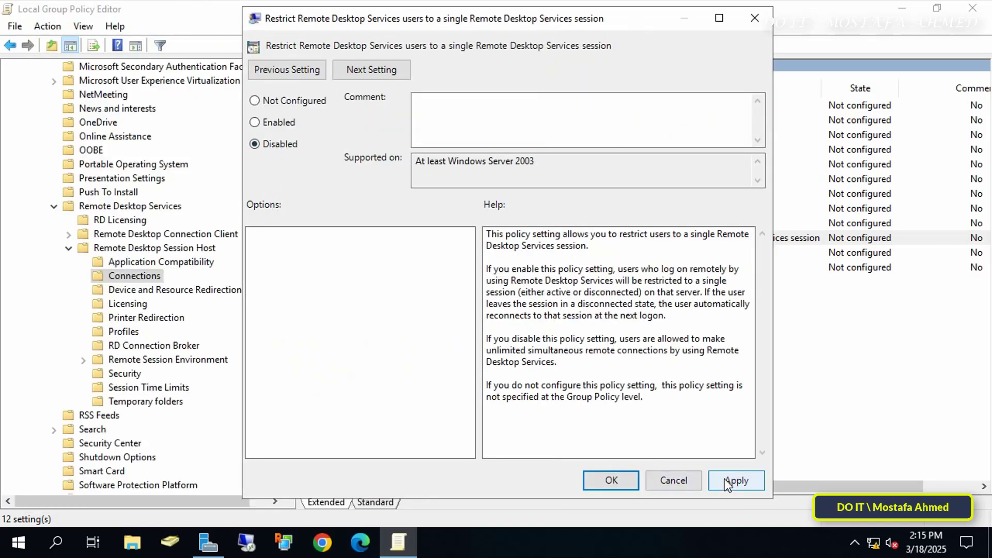
click(726, 481)
click(618, 481)
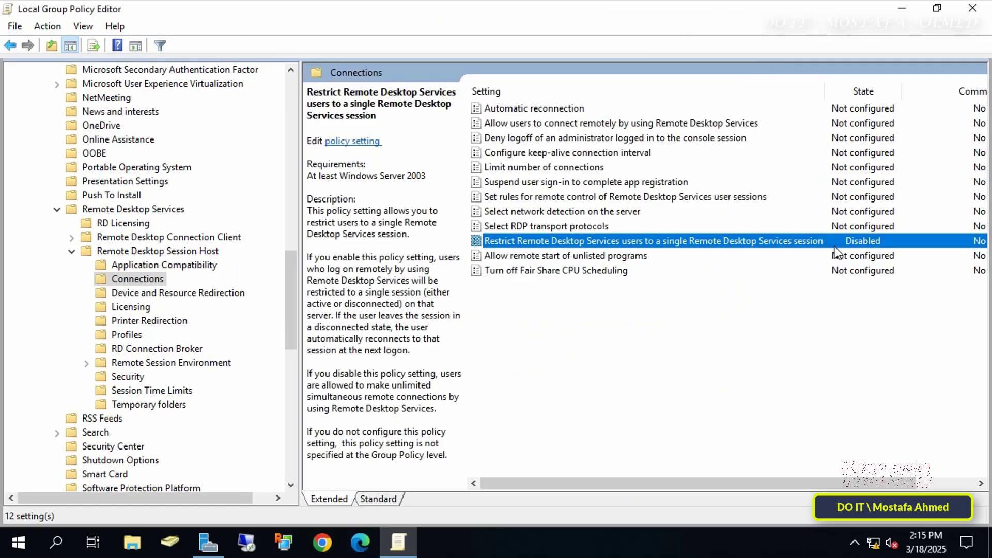
Enable the Limit number of connections policy with maximum connections set to 10.
click(581, 173)
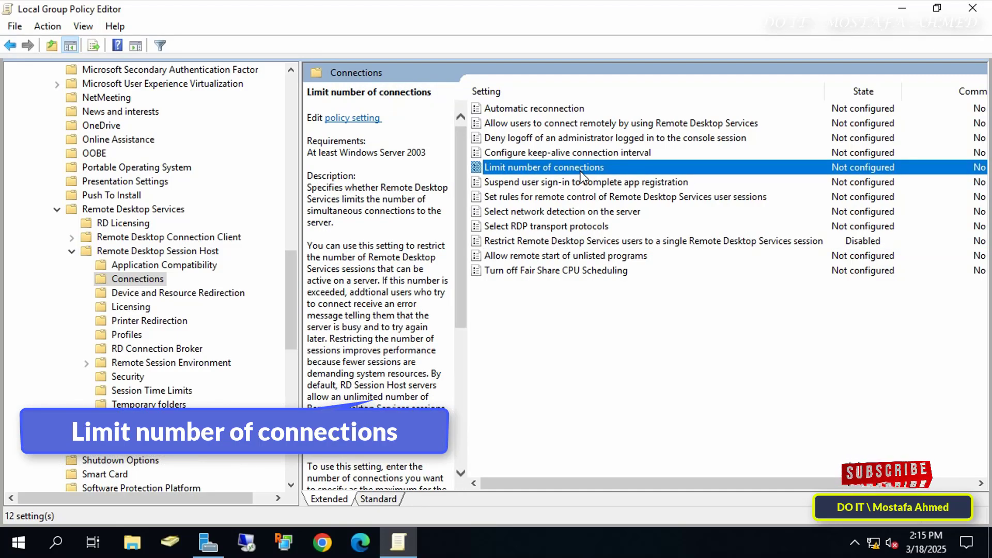
double_click(580, 172)
drag(439, 65, 643, 39)
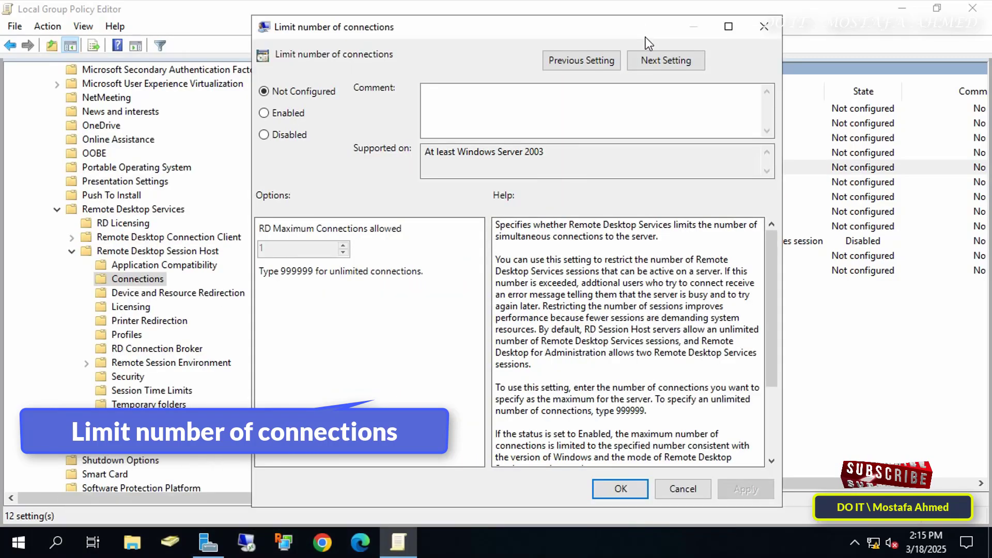
click(303, 114)
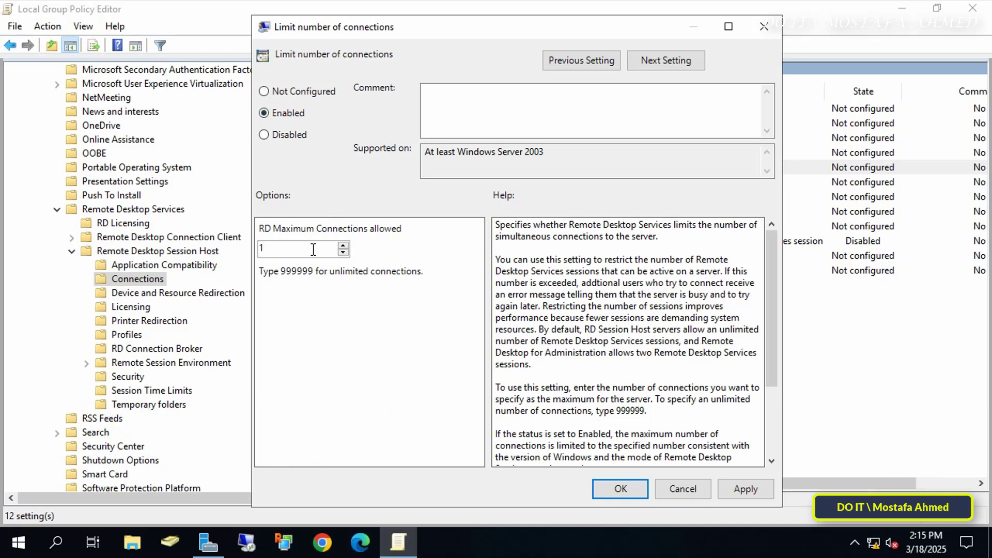
drag(313, 248, 261, 248)
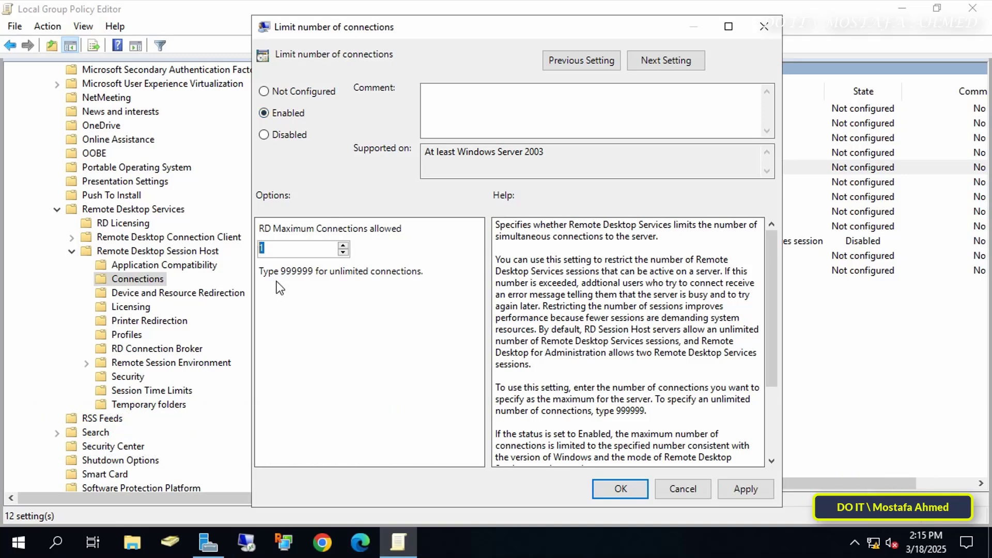
click(342, 246)
double_click(342, 246)
double_click(342, 246)
double_click(342, 246)
text(999999)
drag(304, 248, 221, 238)
text(10)
Apply the connection limit and close the Local Group Policy Editor.
click(743, 487)
click(636, 489)
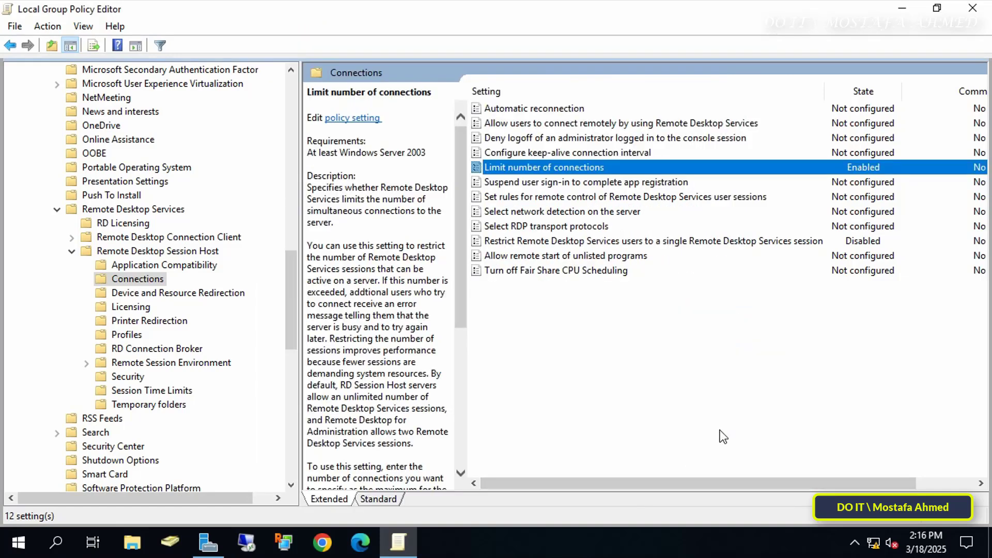
click(973, 10)
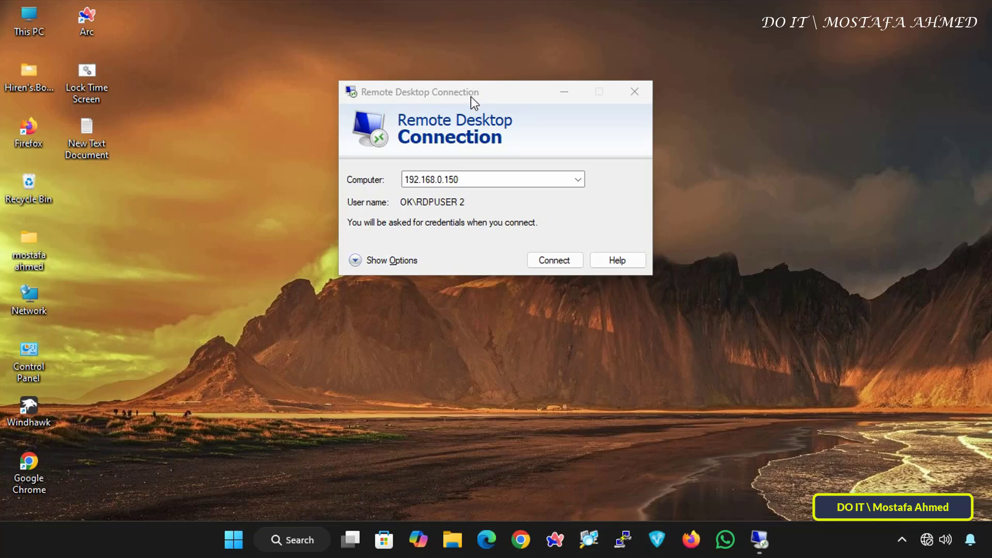
Connect to 192.168.0.150 with the first user's password, accepting the certificate warning.
drag(471, 97, 482, 69)
click(559, 232)
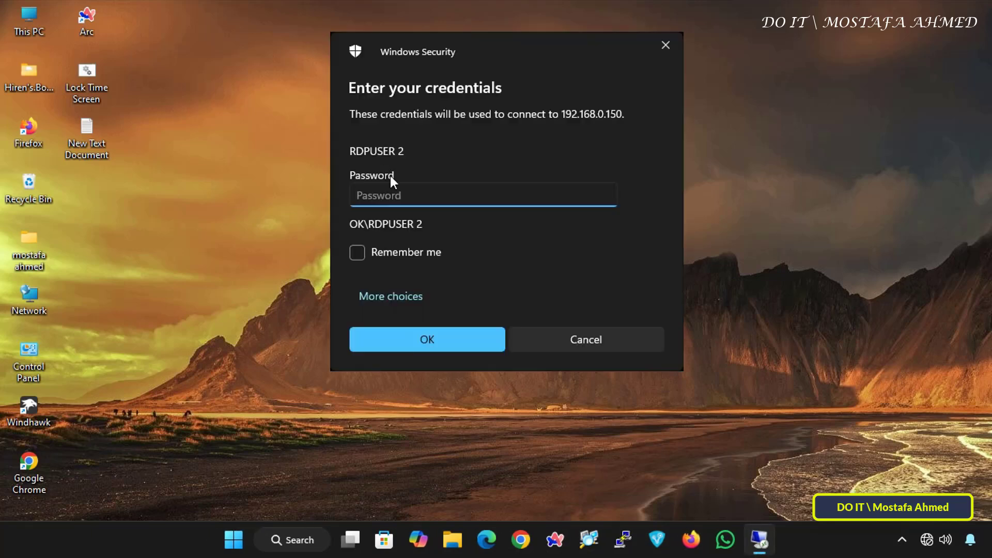
click(478, 337)
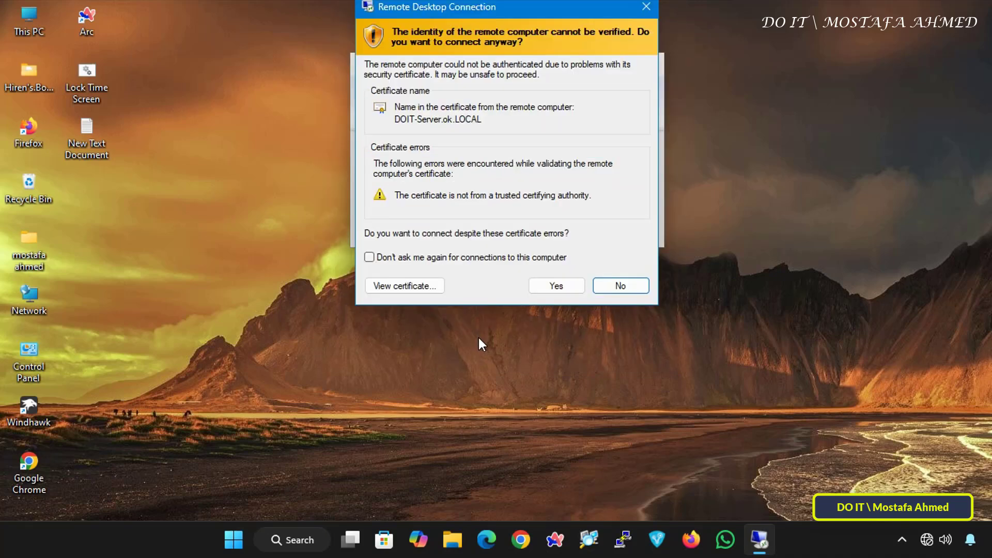
click(557, 287)
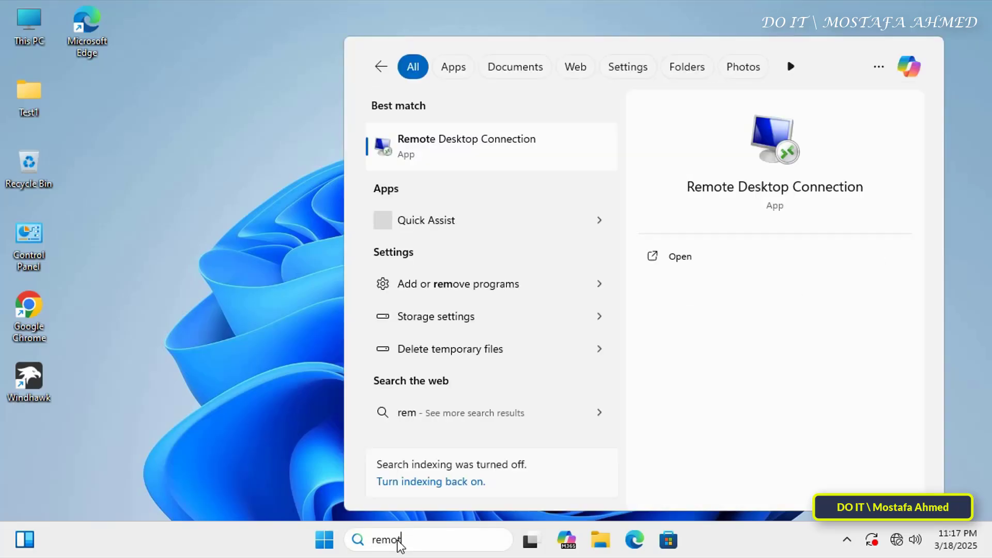
On the second client, connect to 192.168.0.150 with another user's password, accepting the certificate.
click(449, 147)
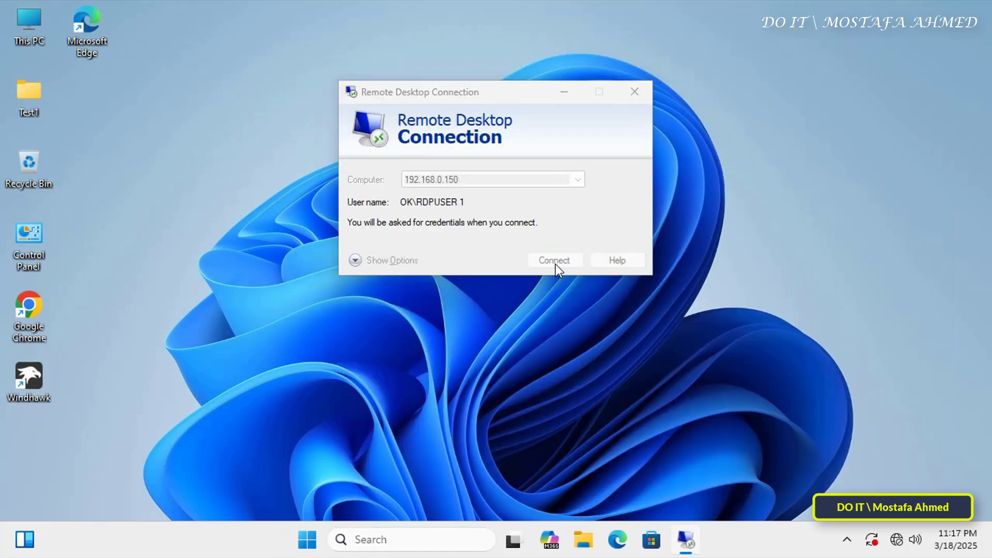
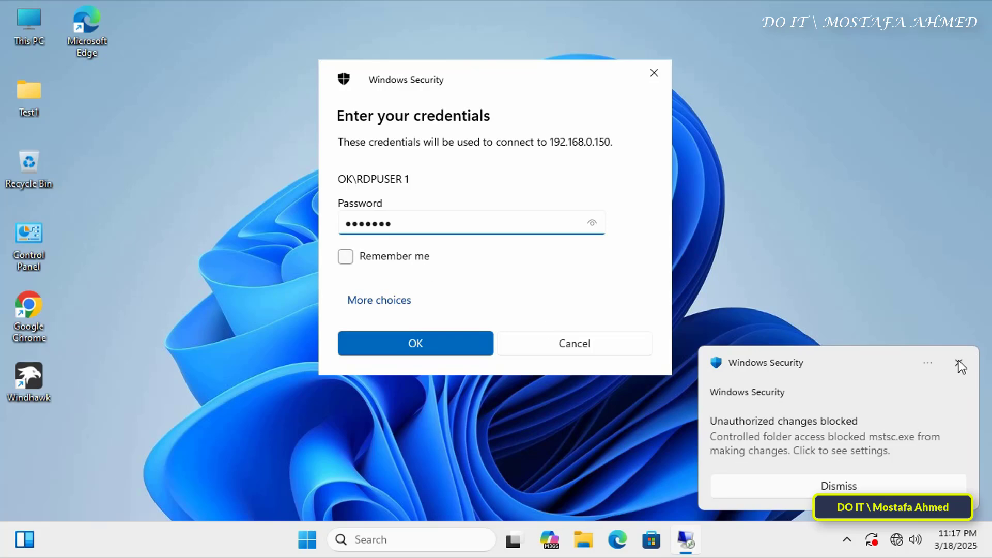
click(959, 364)
click(417, 347)
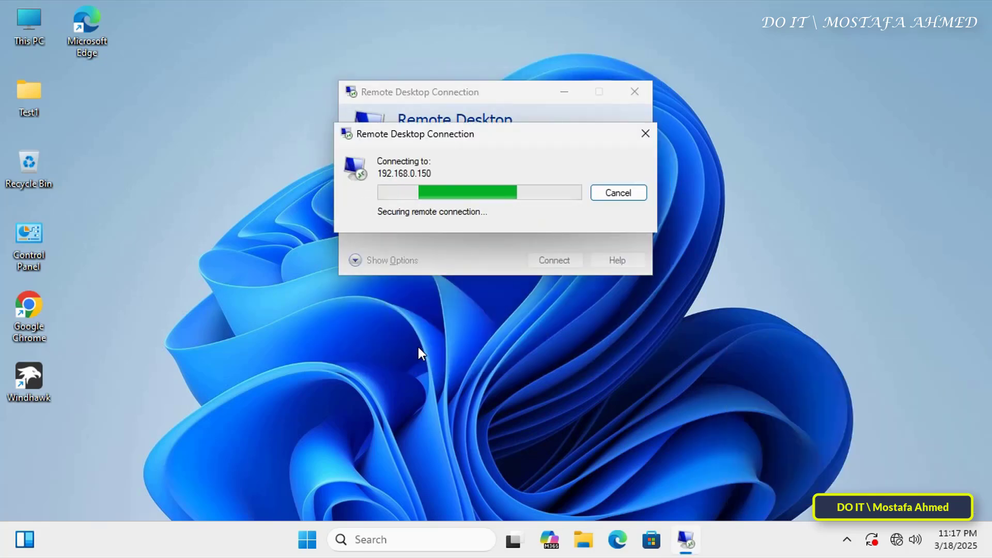
click(526, 318)
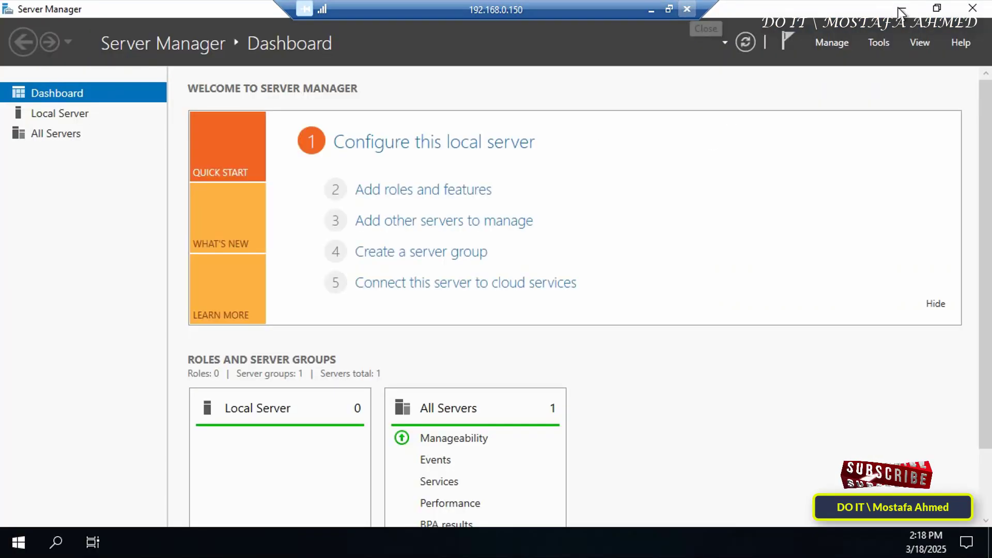
Minimize Server Manager and create a folder named New folder on the first session's desktop.
click(900, 9)
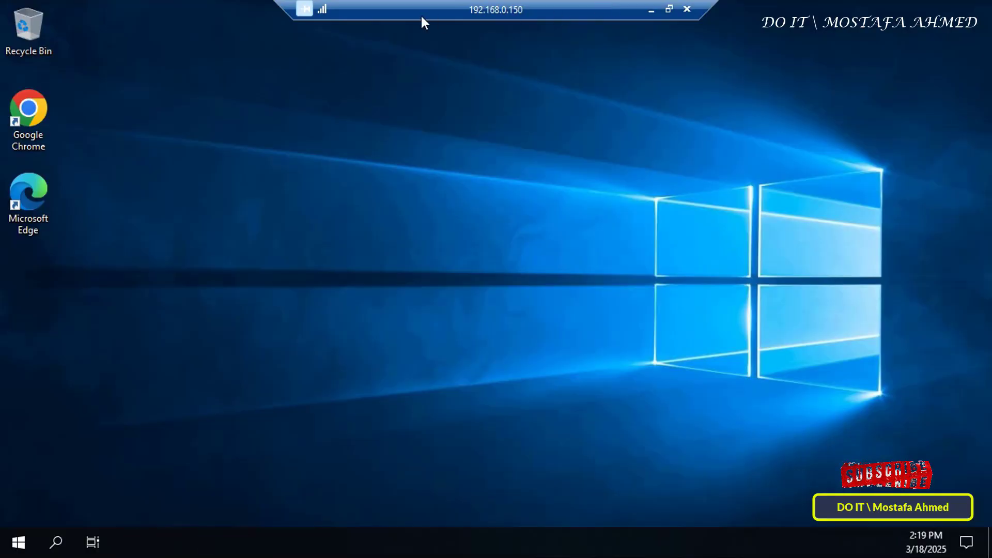
mouse_move(421, 16)
mouse_down()
mouse_move(246, 24)
mouse_move(431, 16)
mouse_up()
mouse_move(601, 7)
mouse_down()
mouse_move(786, 5)
mouse_move(405, 7)
mouse_move(600, 10)
mouse_up()
right_click(473, 229)
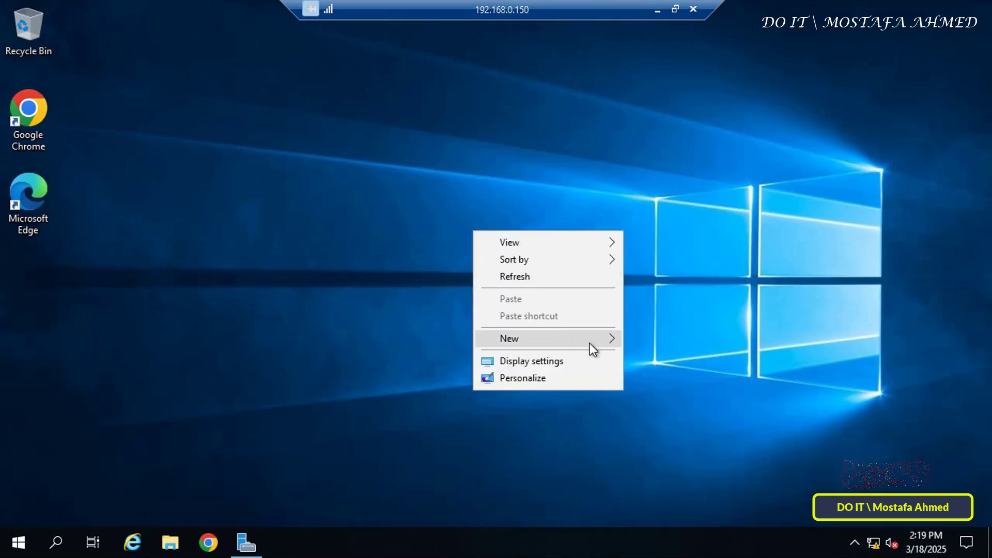
mouse_move(590, 343)
click(677, 344)
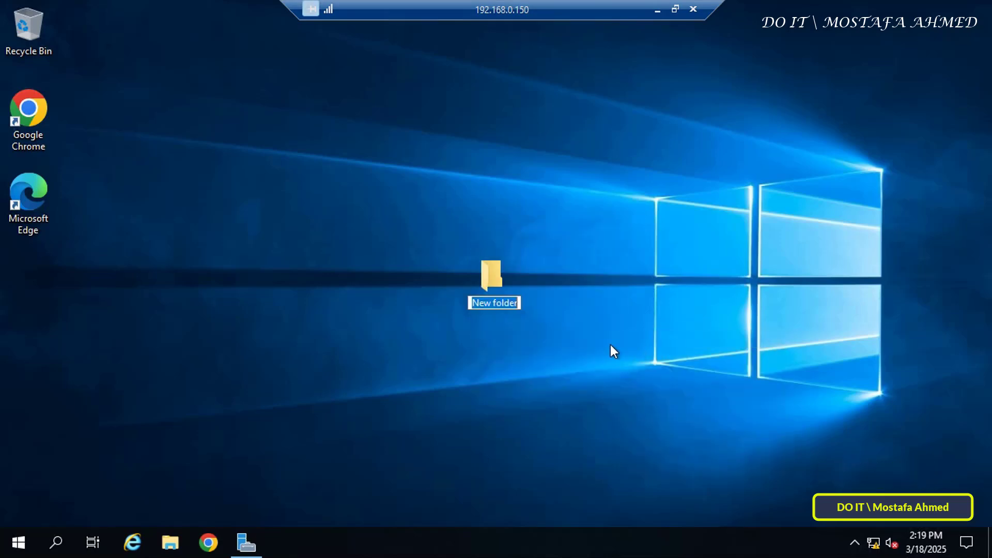
key(Return)
Refresh the other session's desktop and create a folder named 000 there.
drag(576, 8, 767, 6)
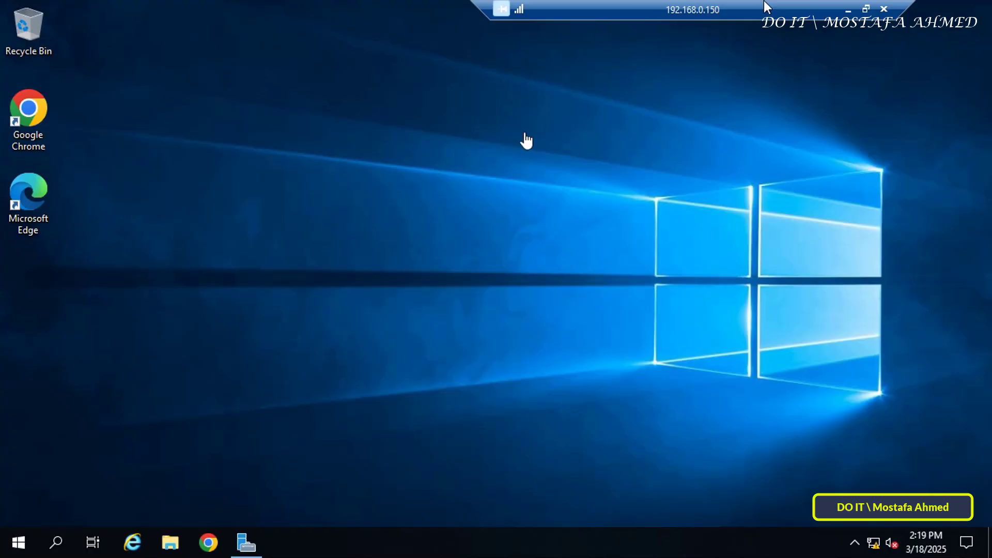
right_click(537, 155)
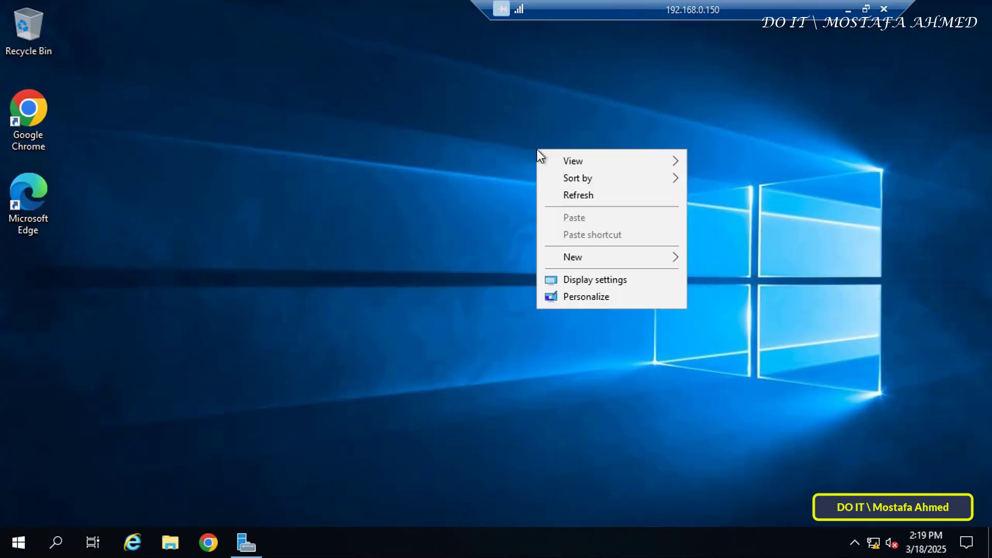
click(569, 195)
right_click(509, 193)
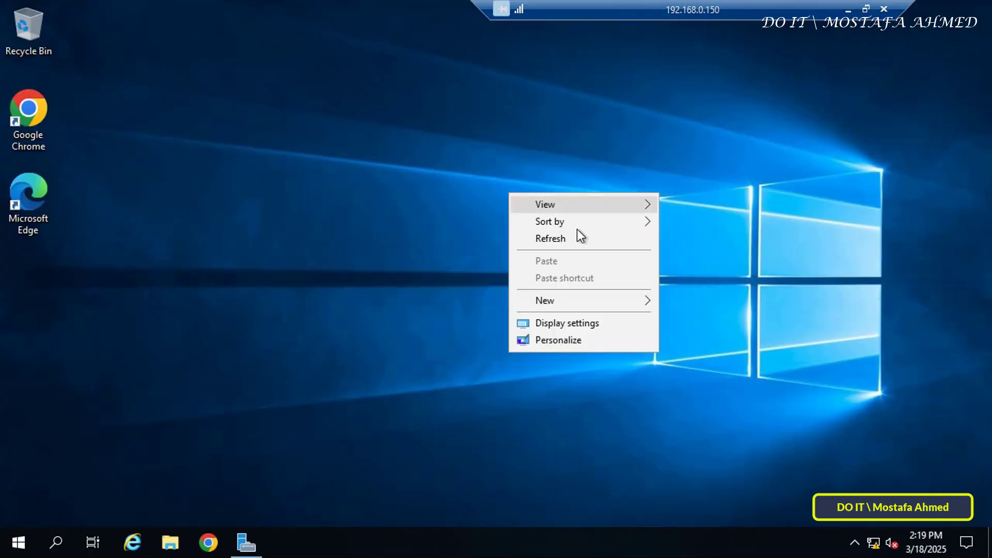
mouse_move(609, 300)
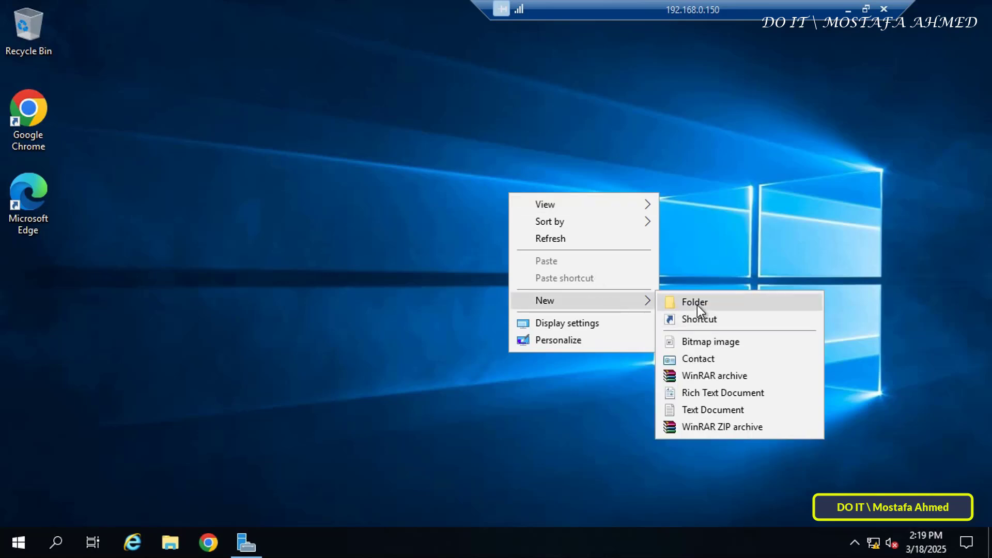
click(697, 305)
text(2)
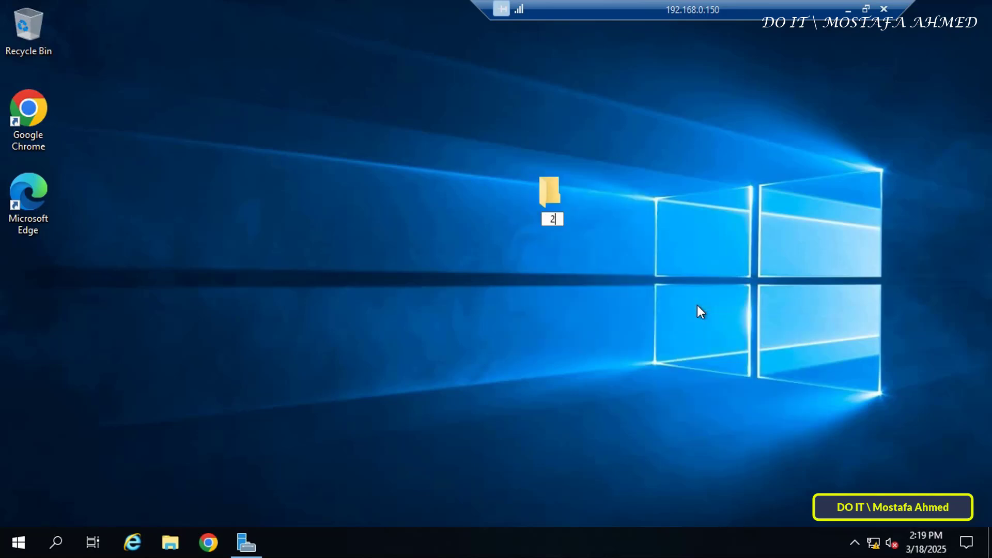
text(00)
key(Return)
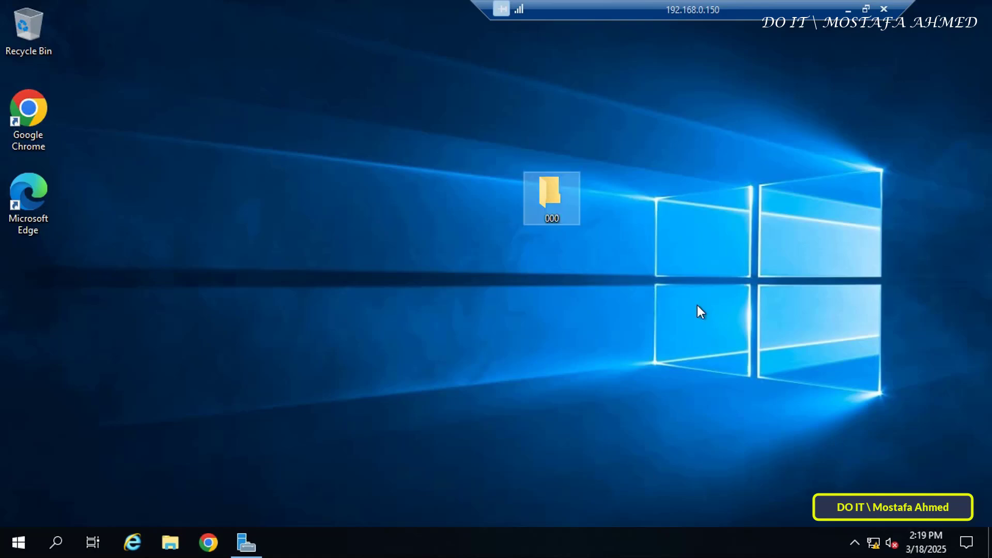
click(683, 315)
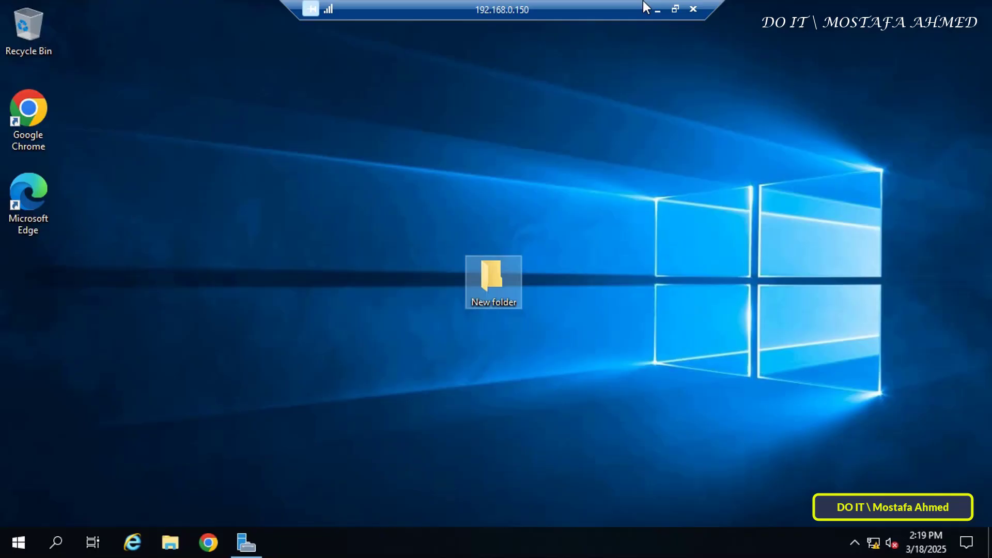